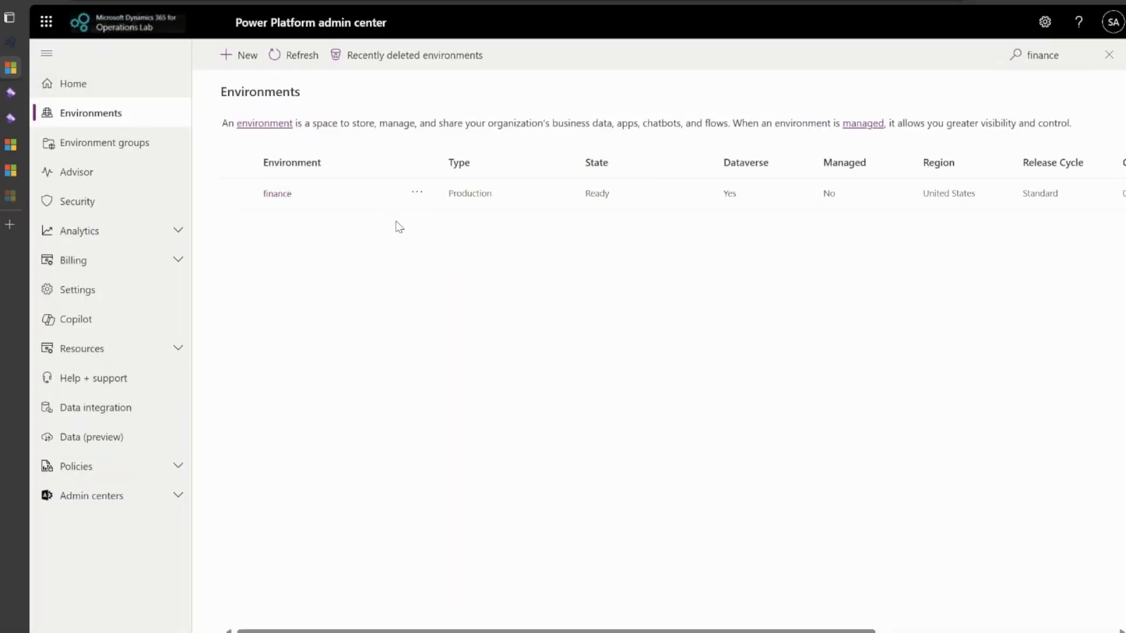
Open the Security roles list under the finance environment's Users + permissions settings.
click(417, 194)
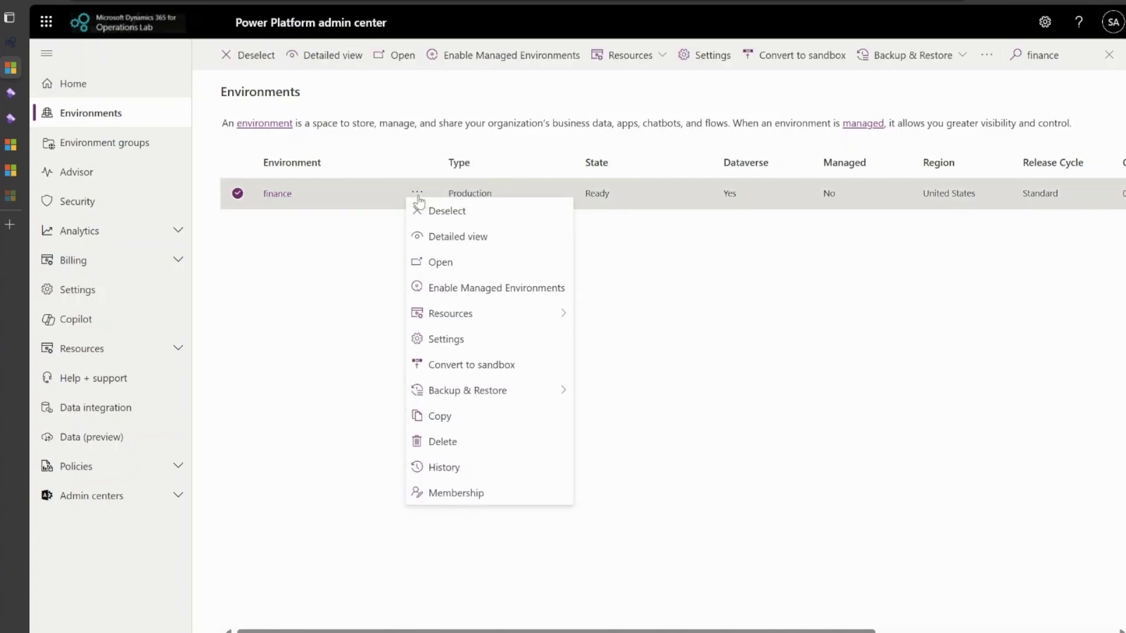
click(446, 339)
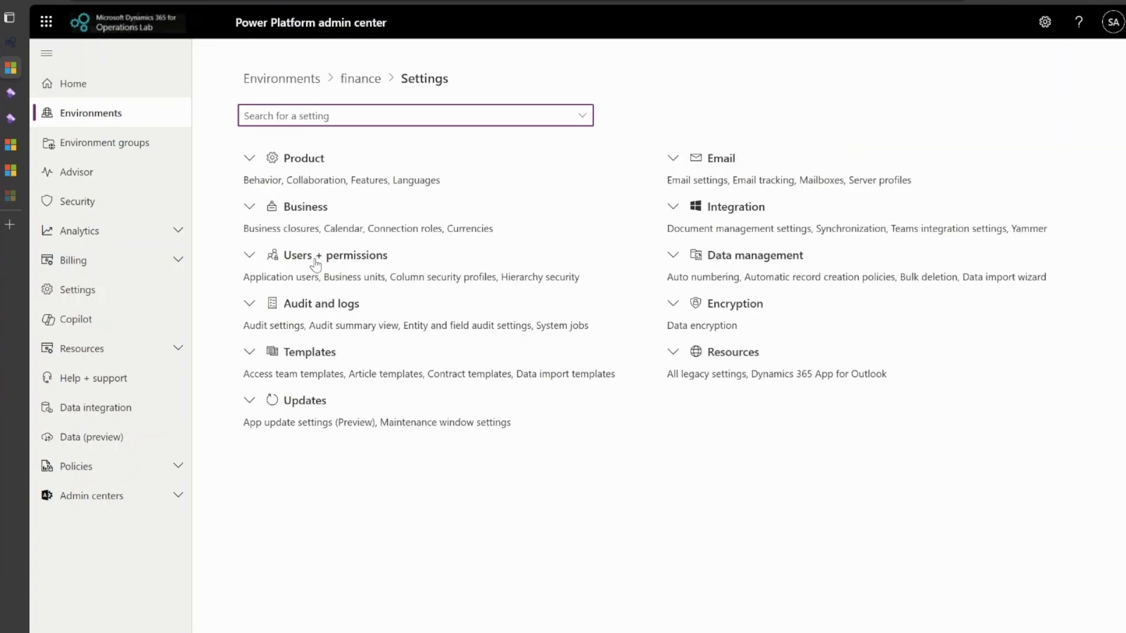
click(249, 256)
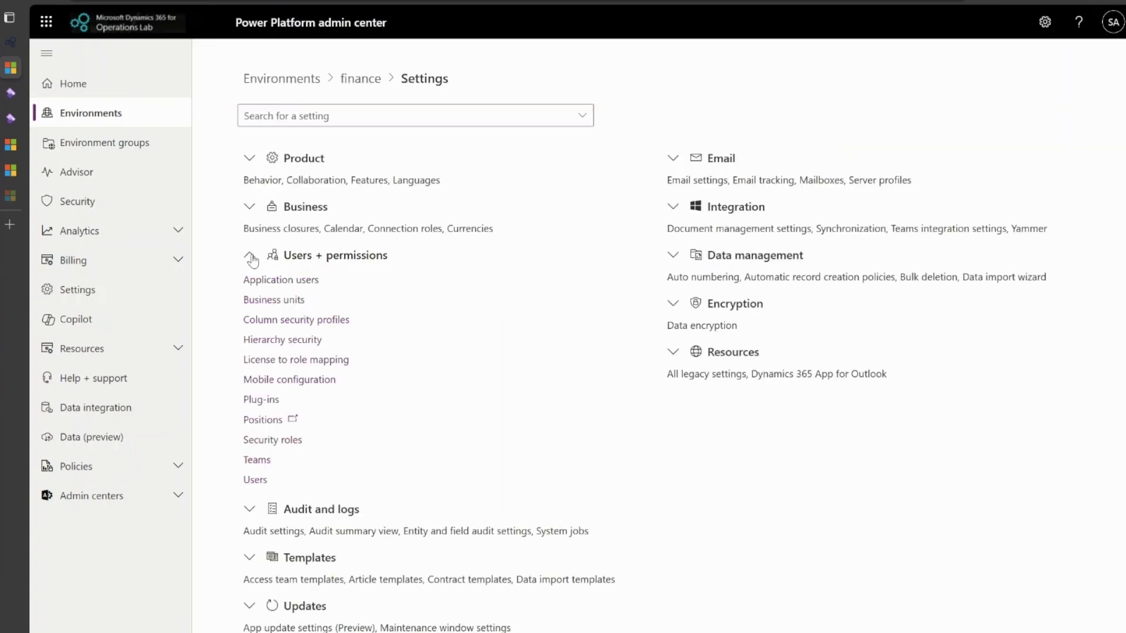
click(264, 440)
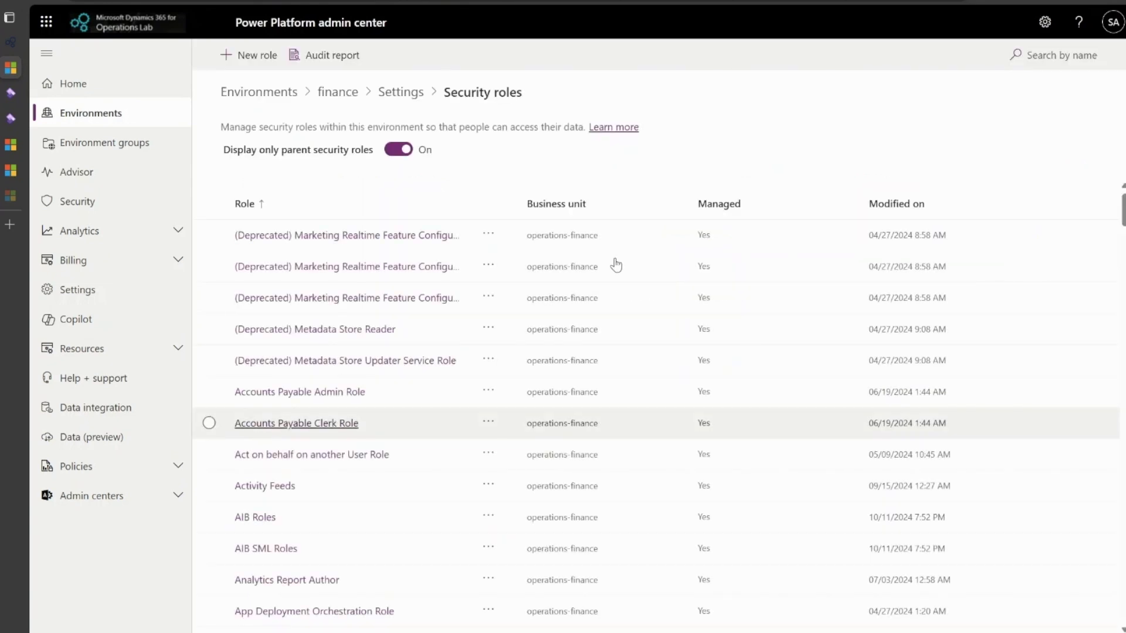
Scroll to the System Administrator role and bring up its action menu.
drag(1122, 211, 1123, 566)
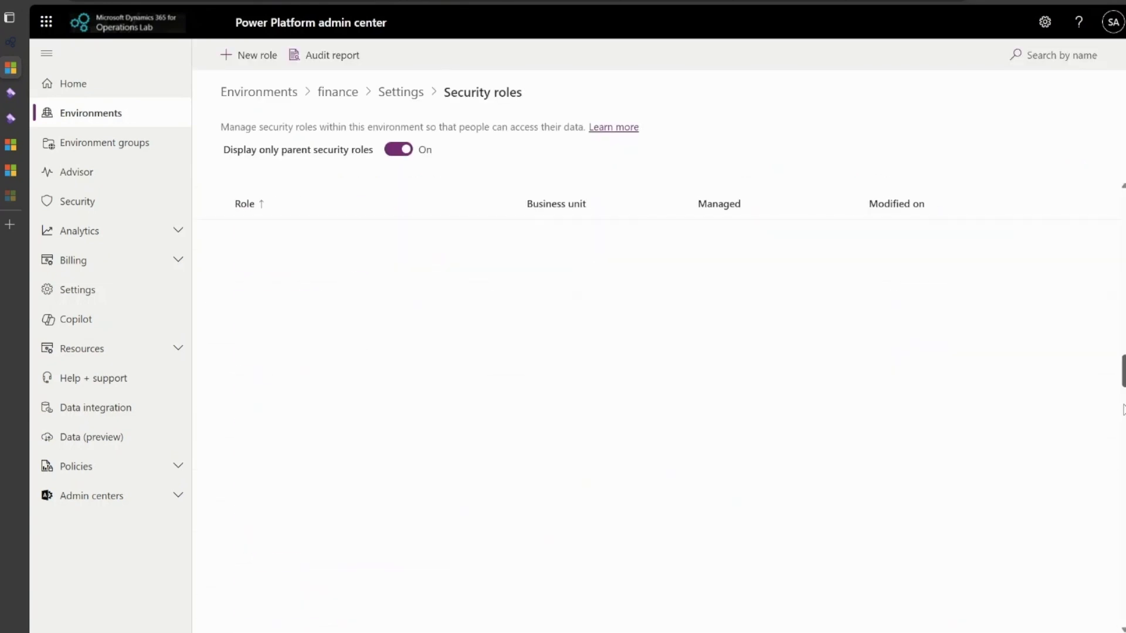
scroll(645, 410, down, 5)
scroll(645, 410, down, 1)
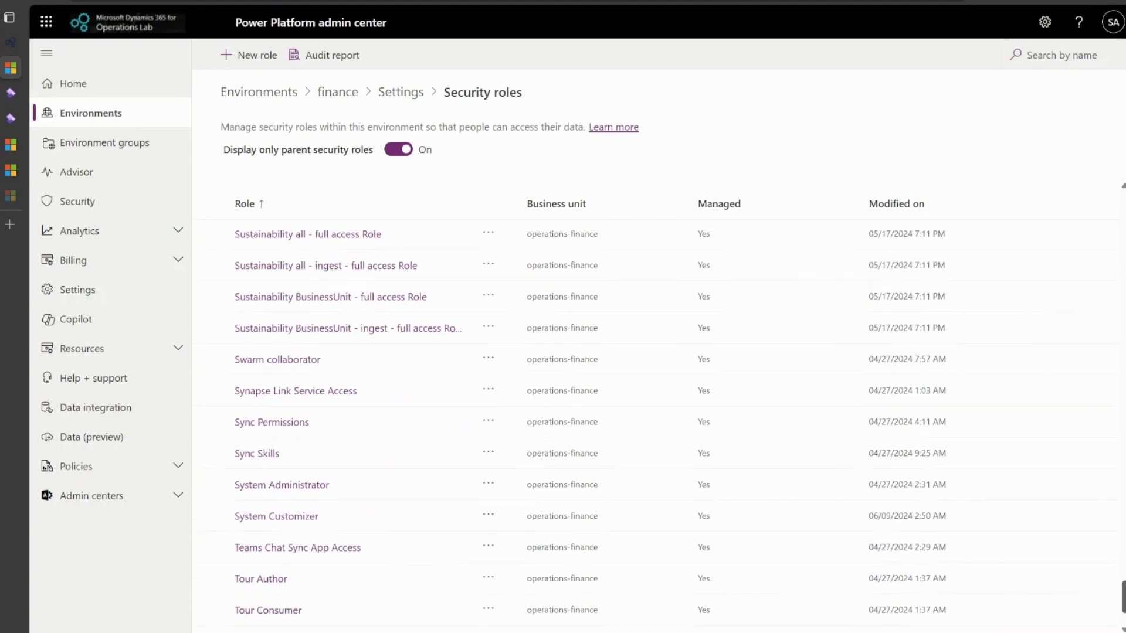
click(489, 486)
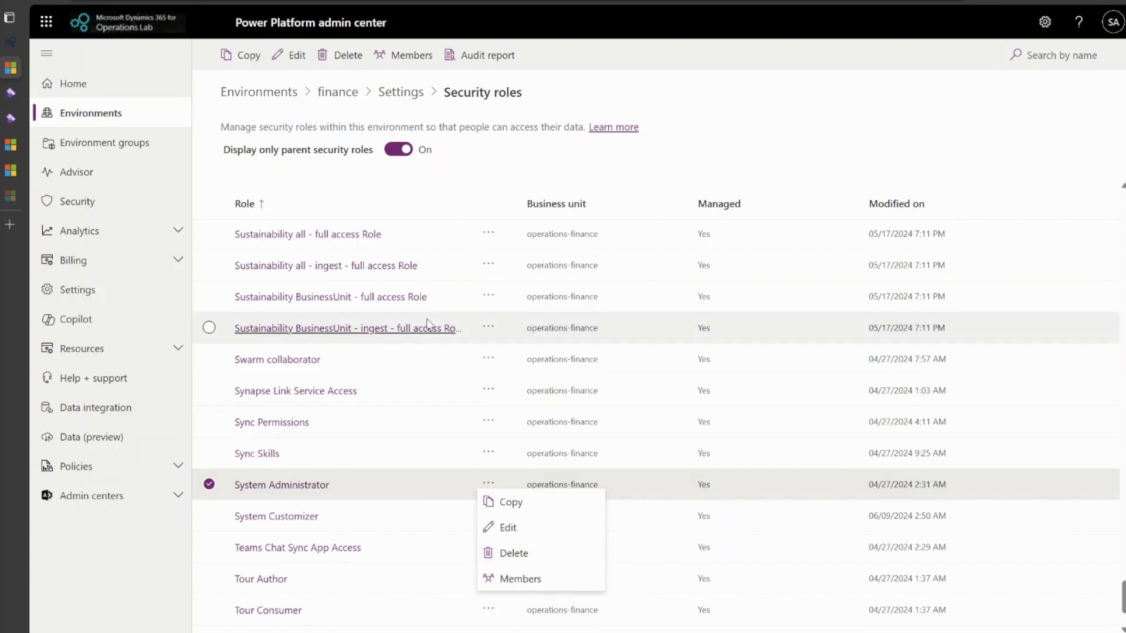
Switch to the Dynamics 365 Finance and Operations users page.
click(12, 94)
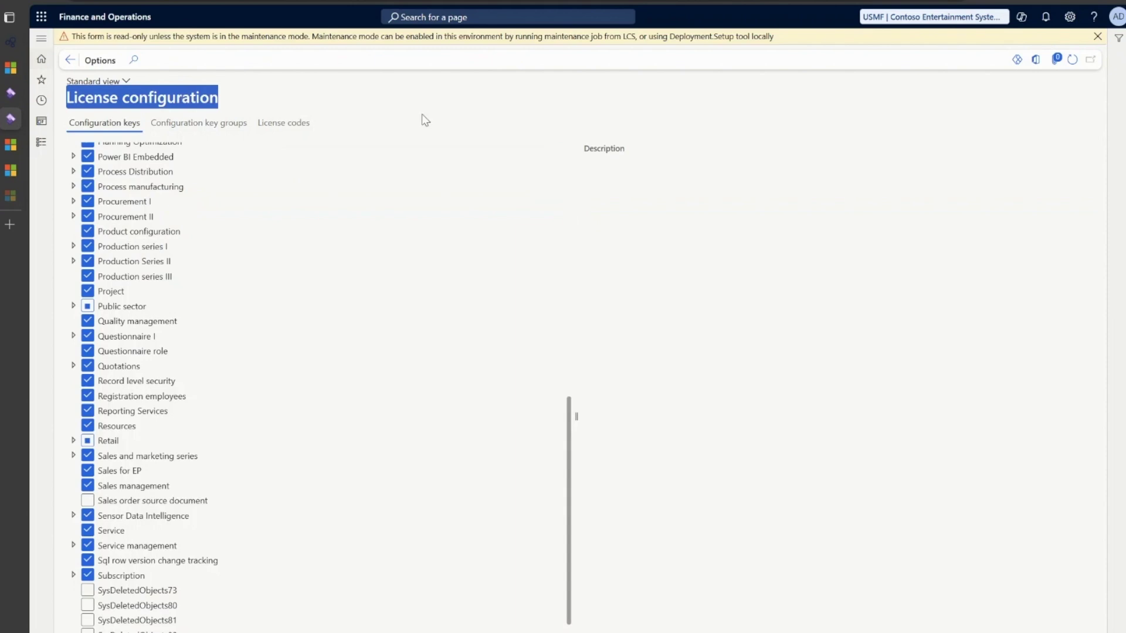
drag(567, 461, 535, 183)
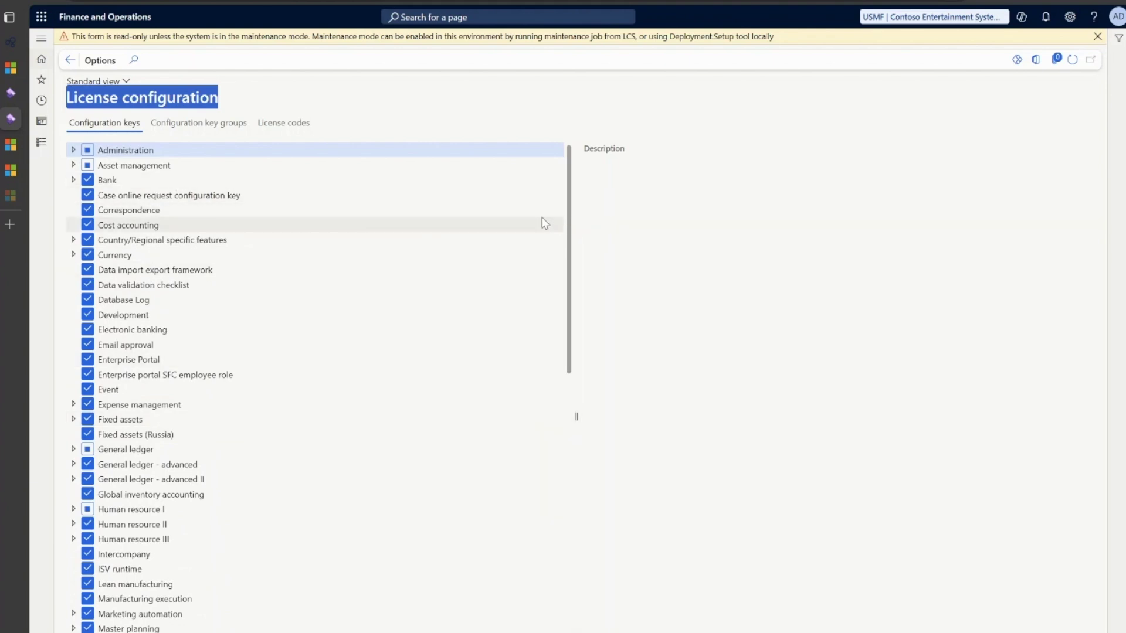
drag(569, 222, 606, 543)
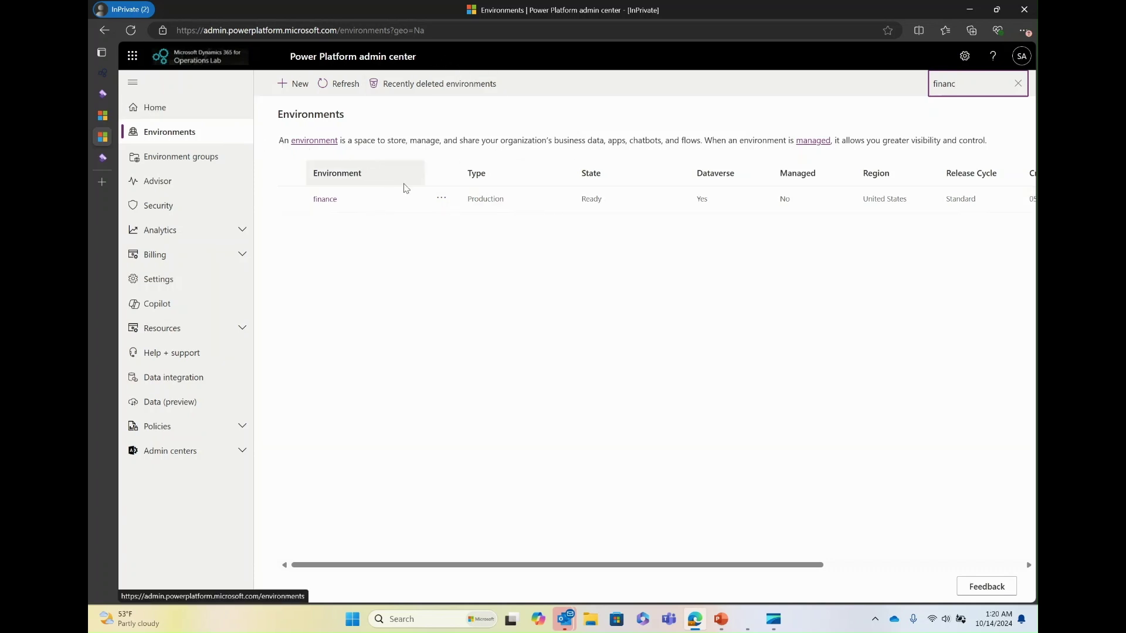
List the ftscmlab2 environment's Dynamics 365 apps and scroll through their update statuses.
click(442, 199)
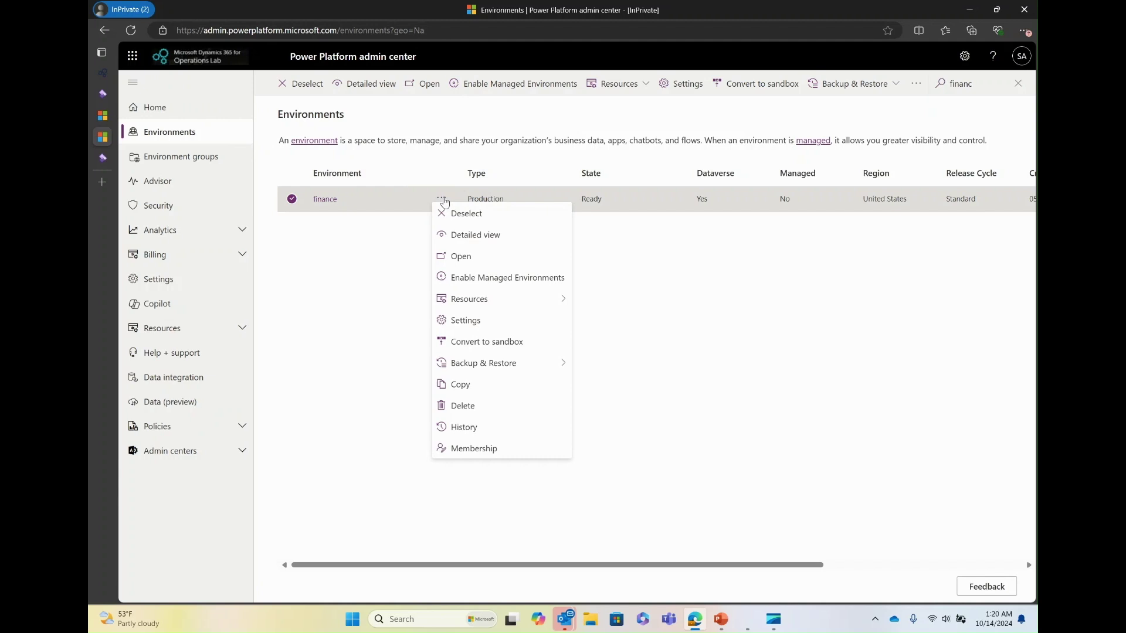
mouse_move(469, 299)
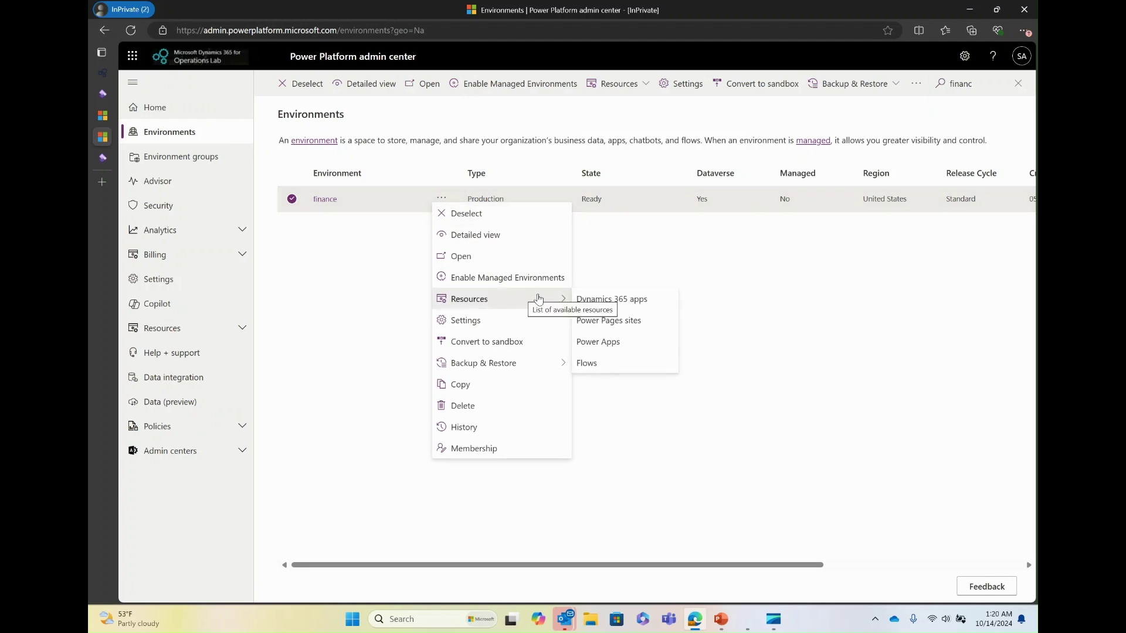
click(598, 300)
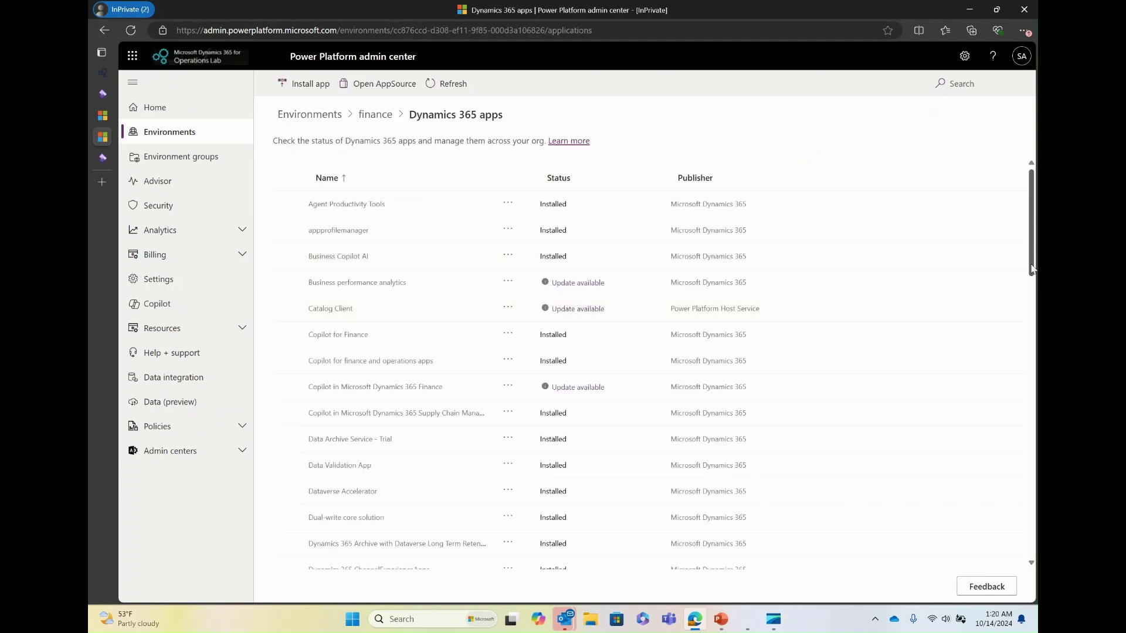
drag(1031, 267, 1032, 389)
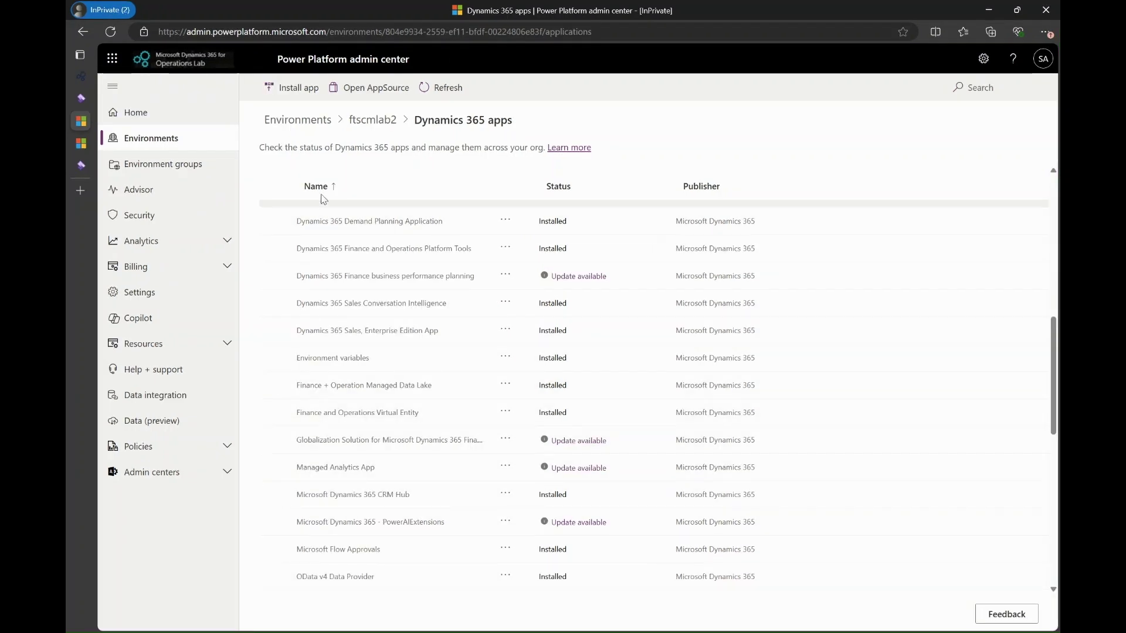
Pick Business performance analytics in Install app and agree to its terms of service.
click(299, 89)
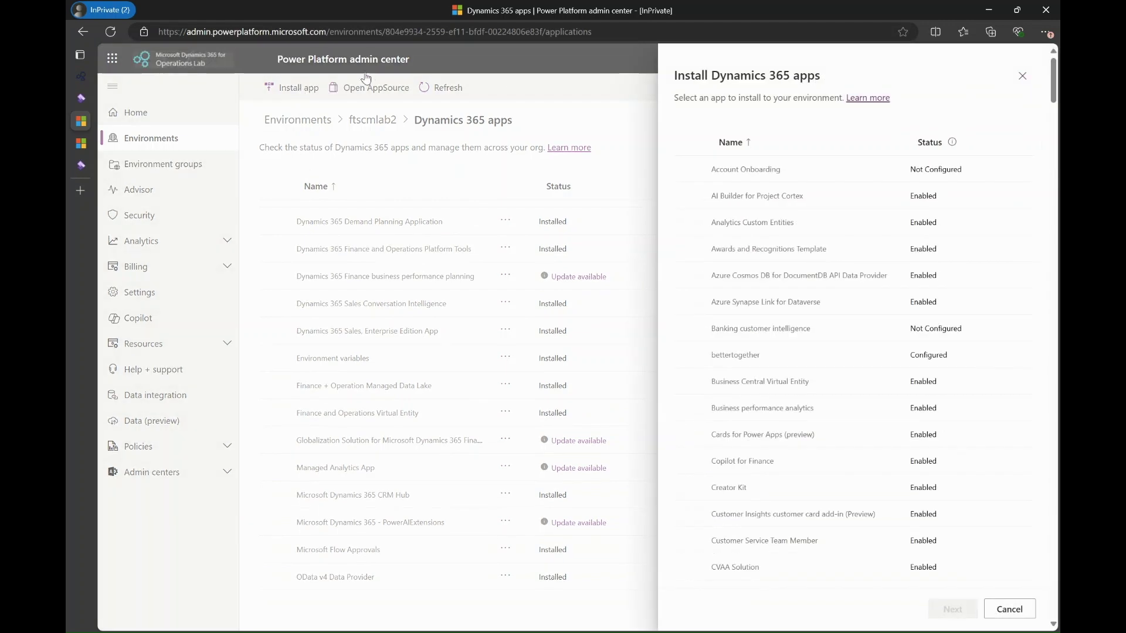
click(754, 408)
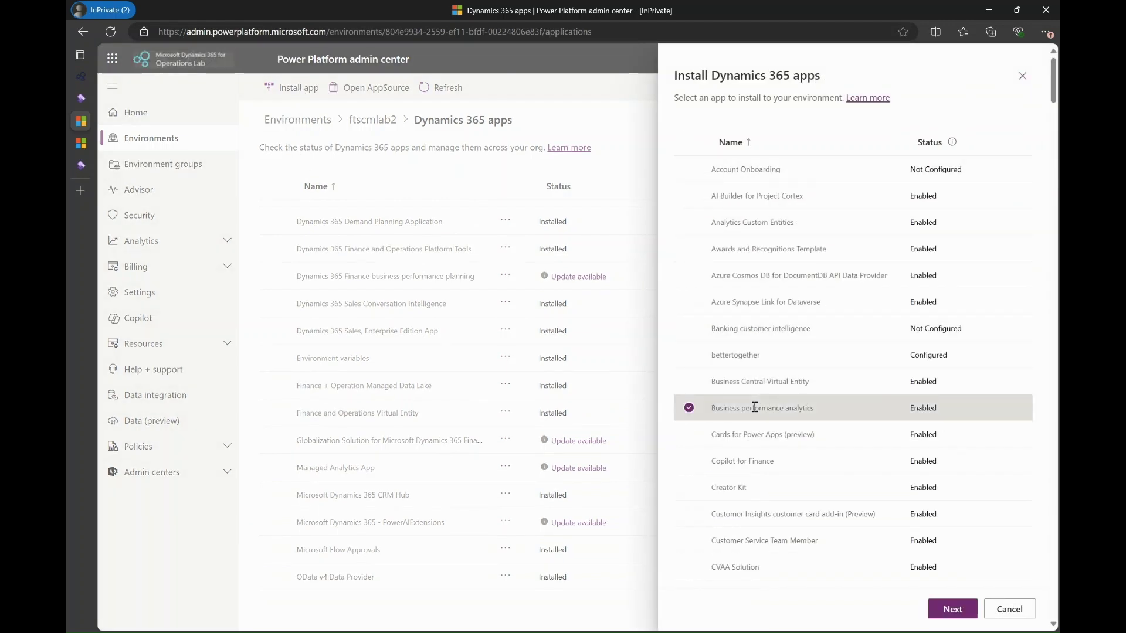
click(956, 610)
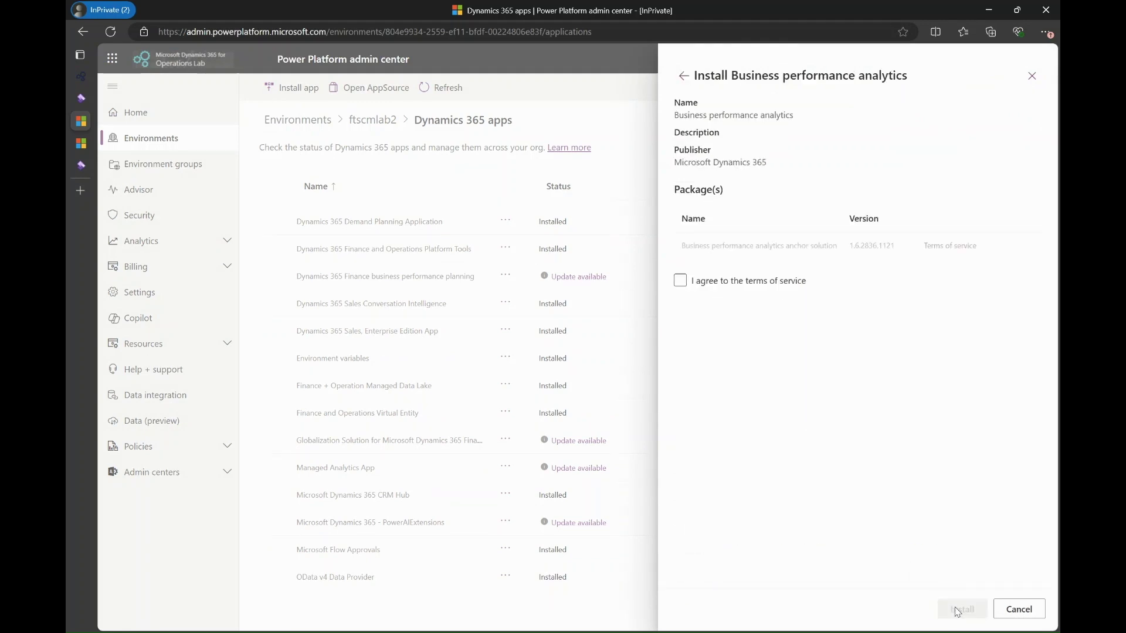
click(680, 281)
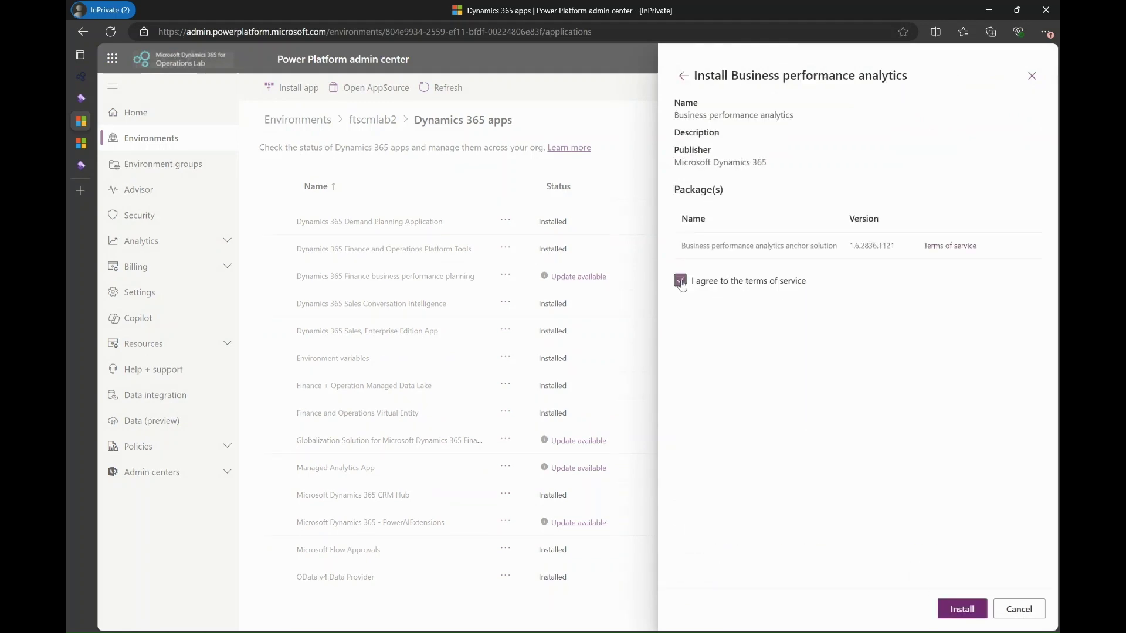